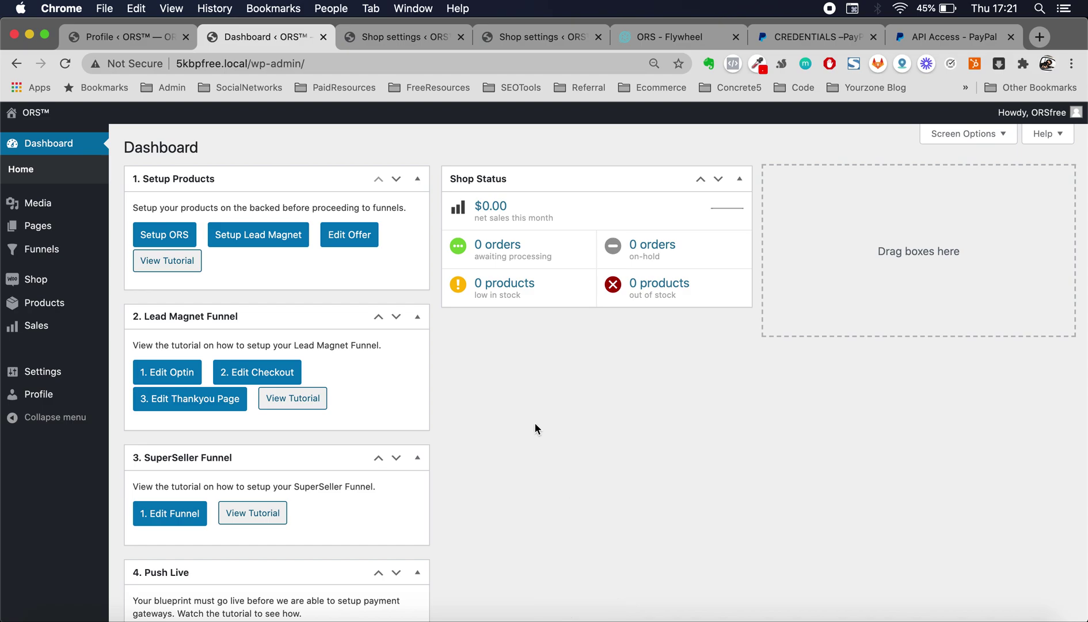
Scroll through the WordPress Dashboard to find the Setup Payment Gateways section.
scroll(534, 424, down, 3)
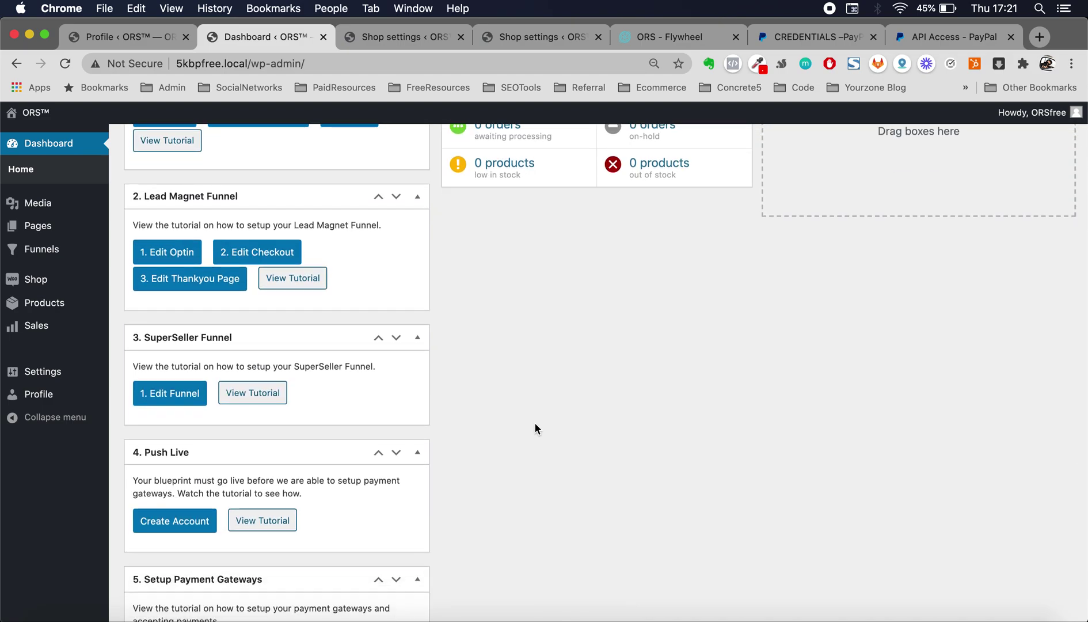
scroll(535, 428, down, 3)
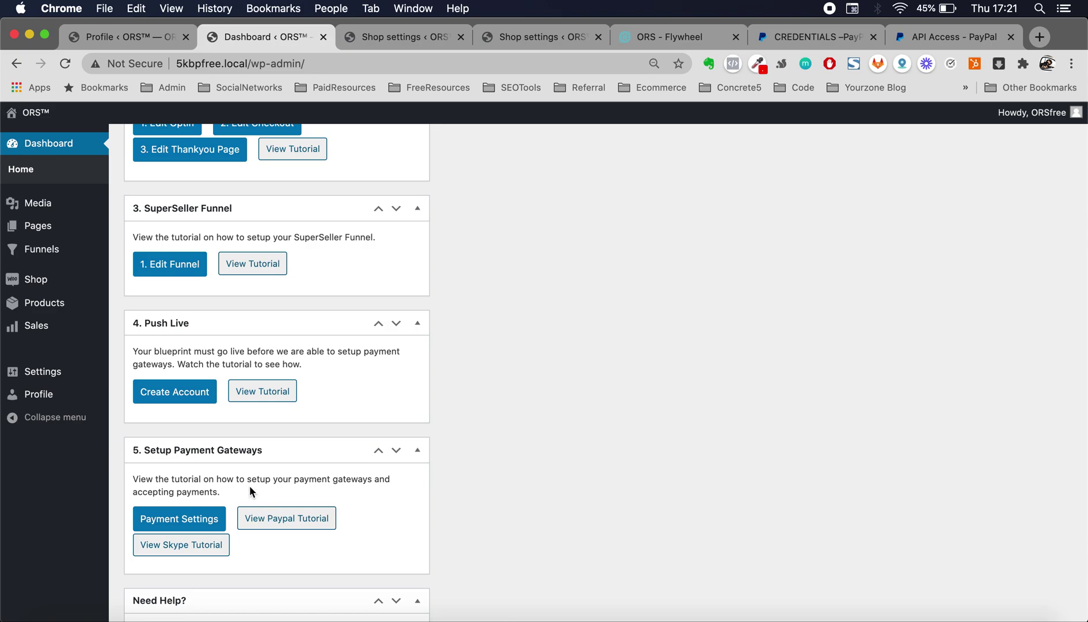
scroll(470, 495, up, 10)
scroll(470, 495, down, 10)
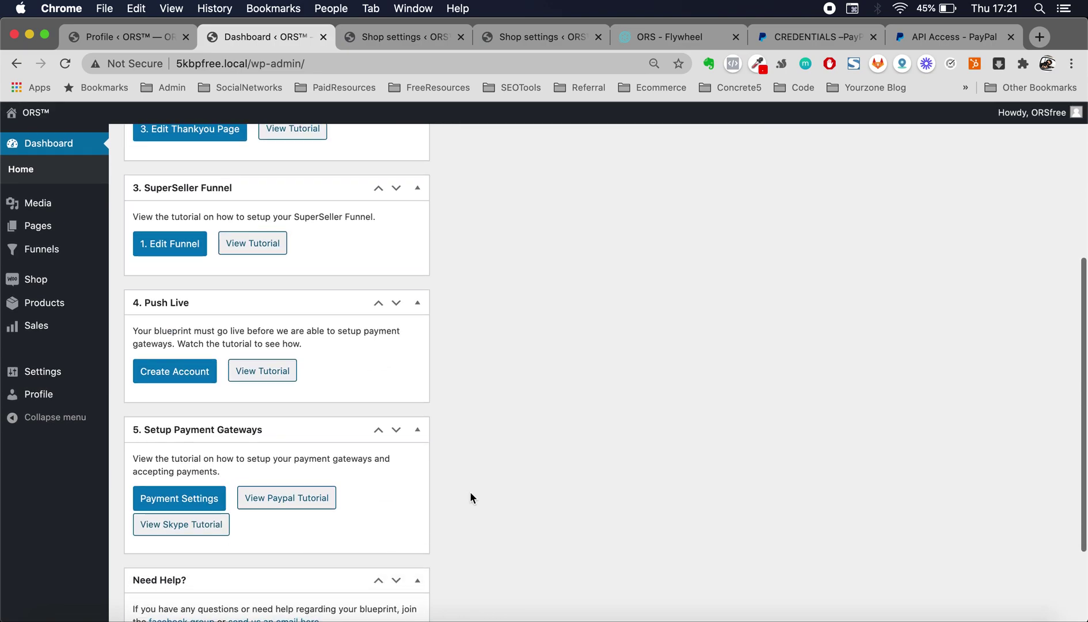
scroll(470, 498, down, 1)
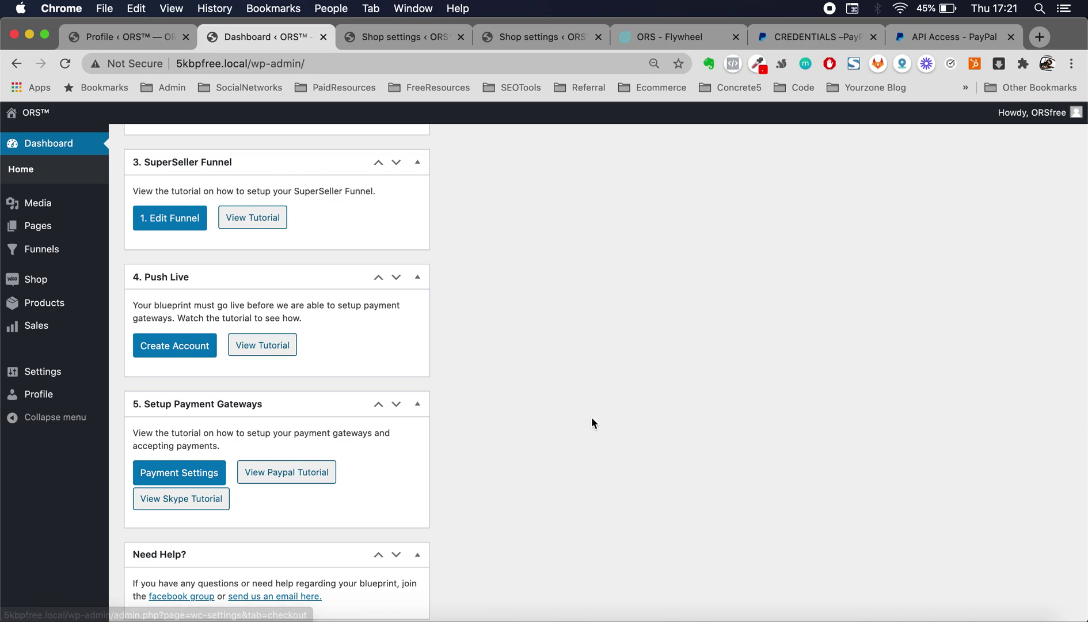
scroll(592, 417, up, 2)
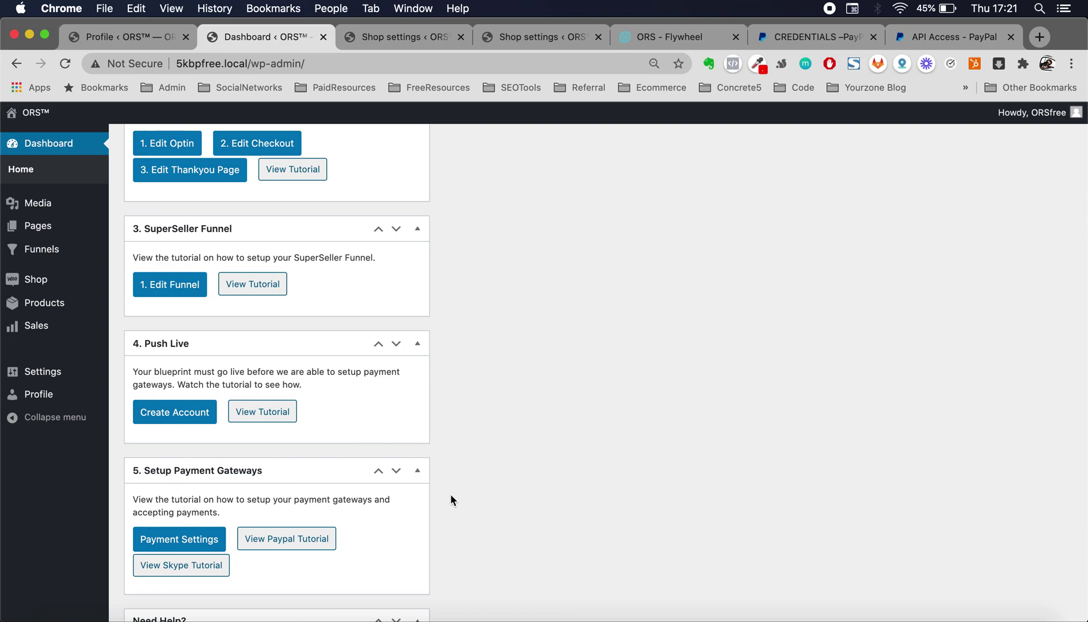
scroll(509, 334, up, 5)
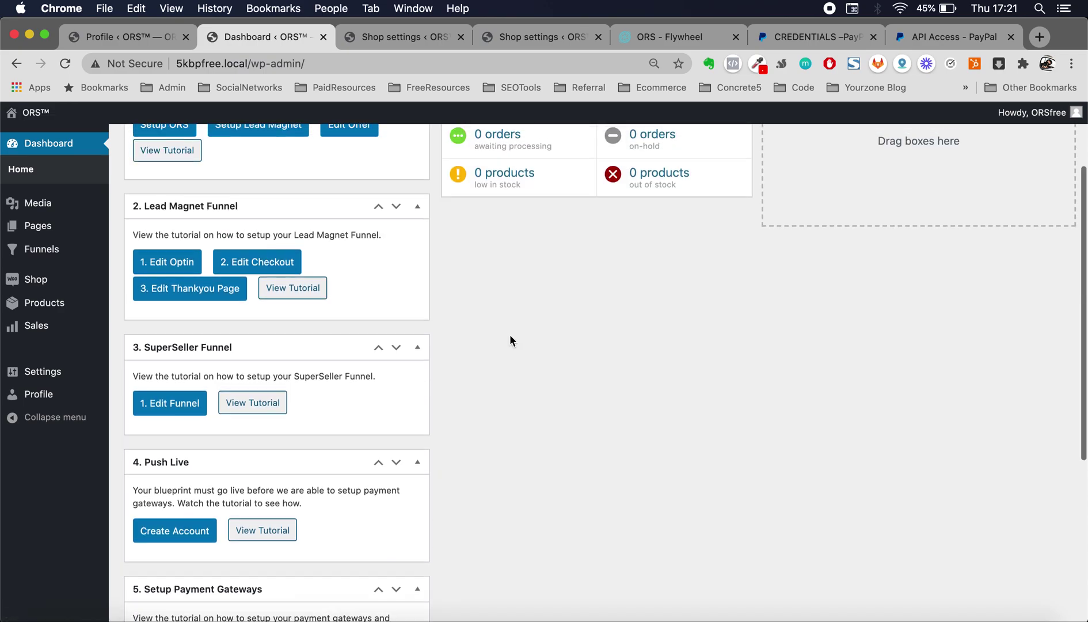
Open the PayPal Standard gateway's settings from the WooCommerce Payments list.
click(404, 38)
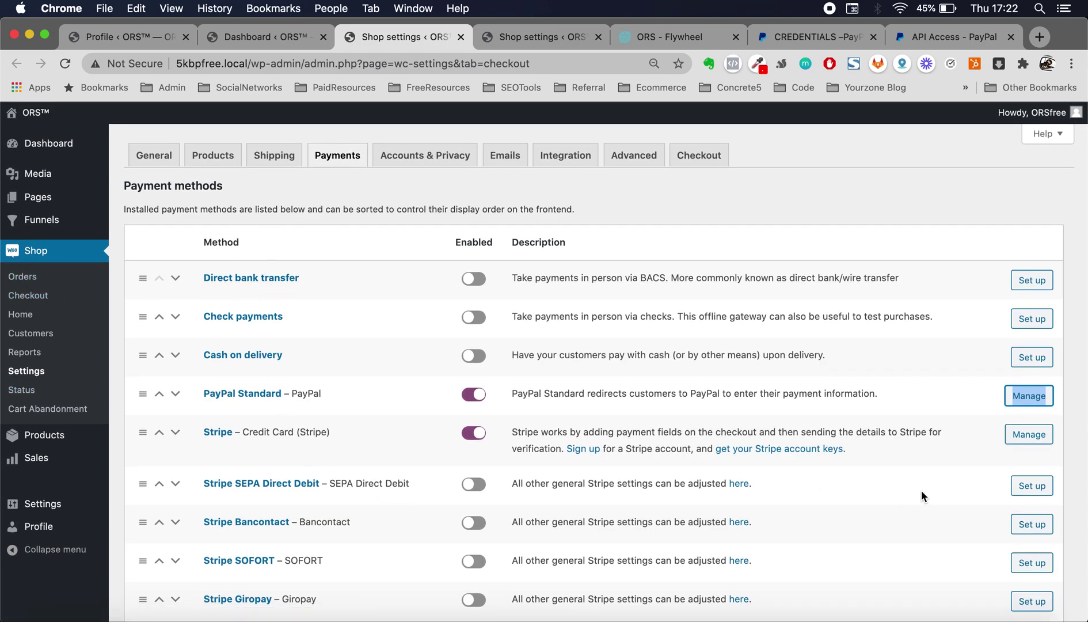
click(521, 43)
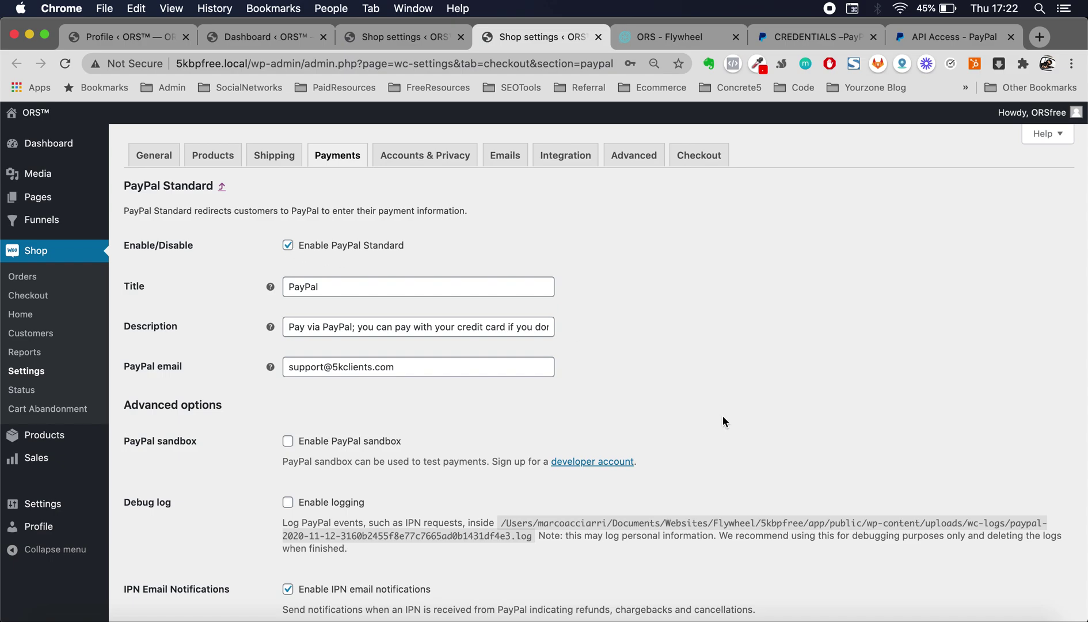
scroll(722, 416, down, 6)
scroll(723, 416, up, 5)
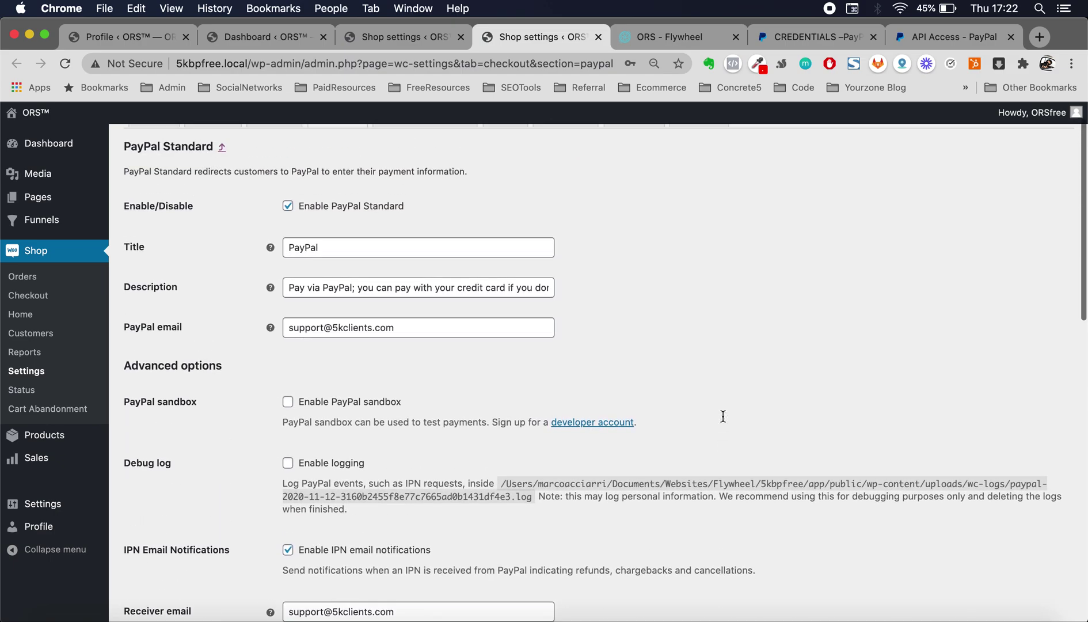
scroll(691, 415, up, 2)
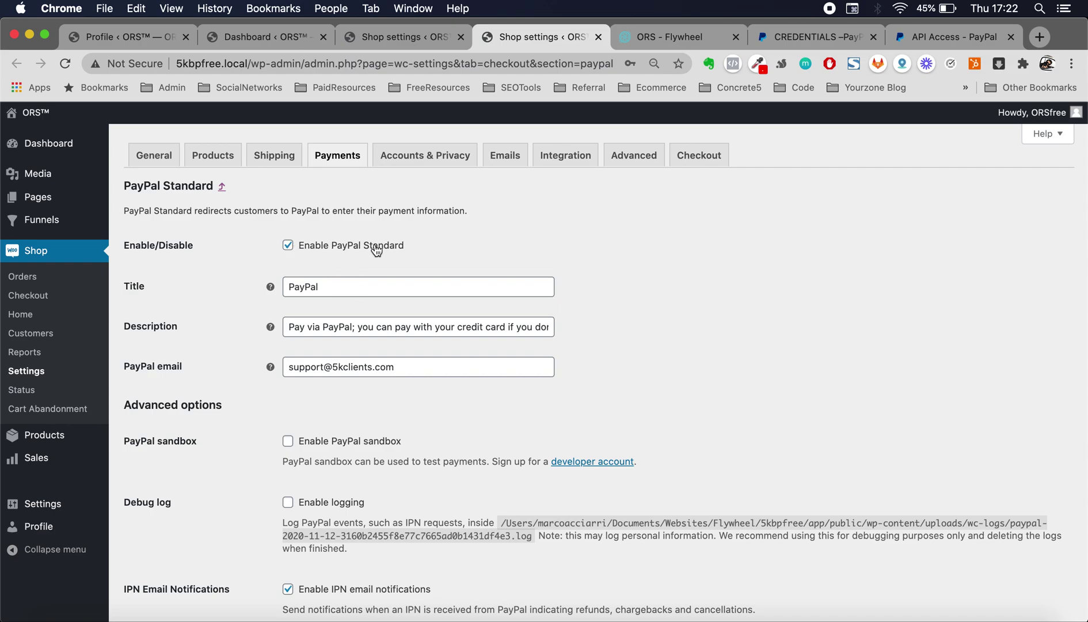
Select the gateway title 'PayPal' and the PayPal email address to review them.
double_click(367, 289)
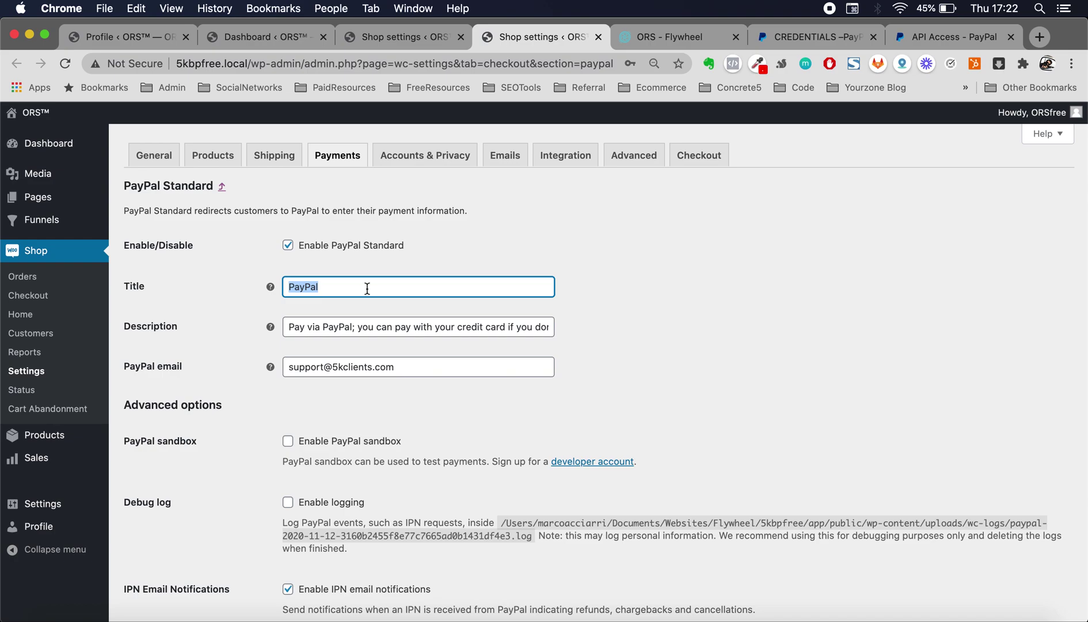
double_click(366, 284)
triple_click(432, 365)
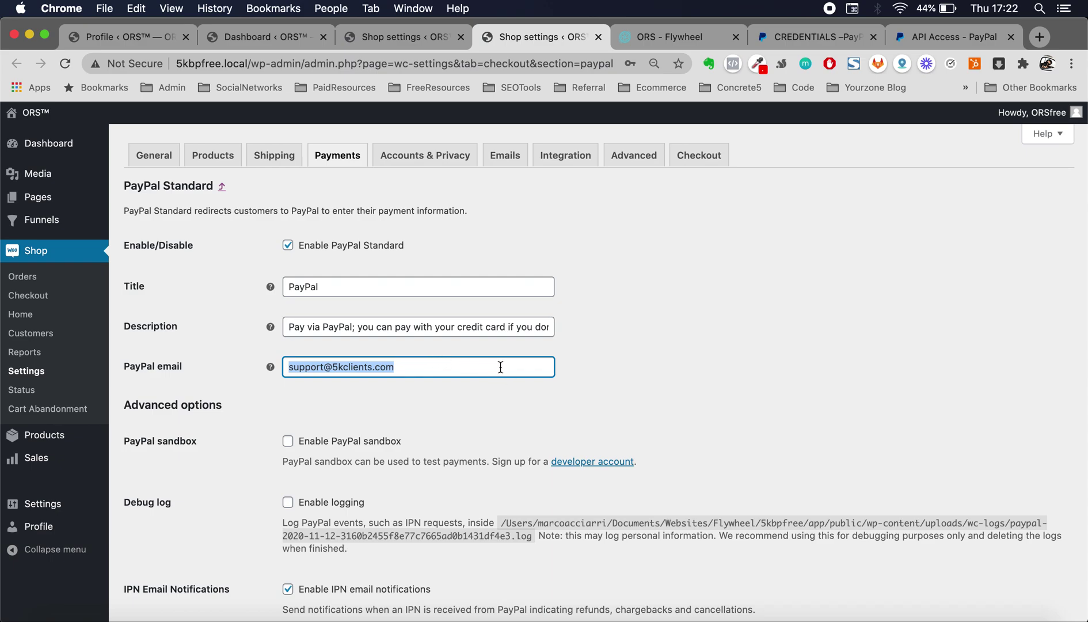
scroll(605, 384, down, 3)
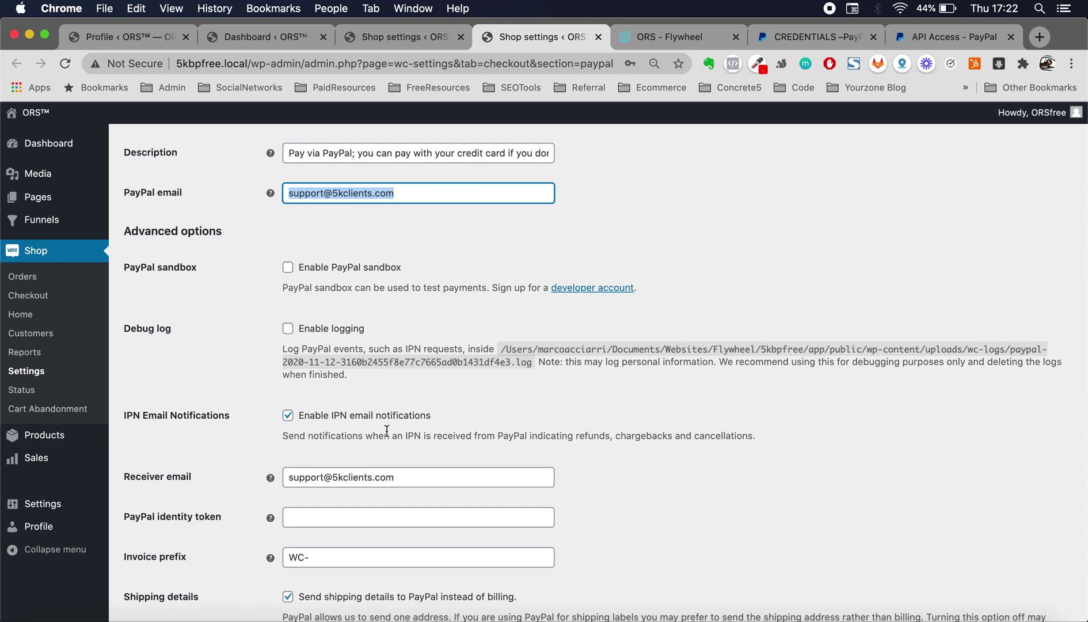
scroll(387, 431, down, 2)
scroll(661, 446, down, 3)
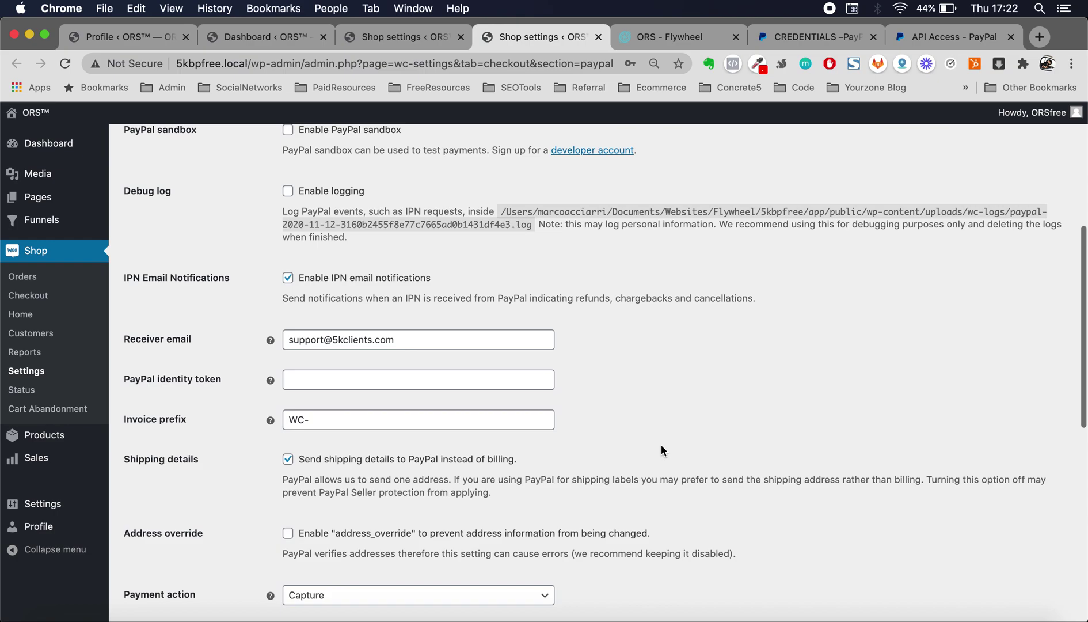
scroll(661, 447, down, 2)
mouse_move(270, 283)
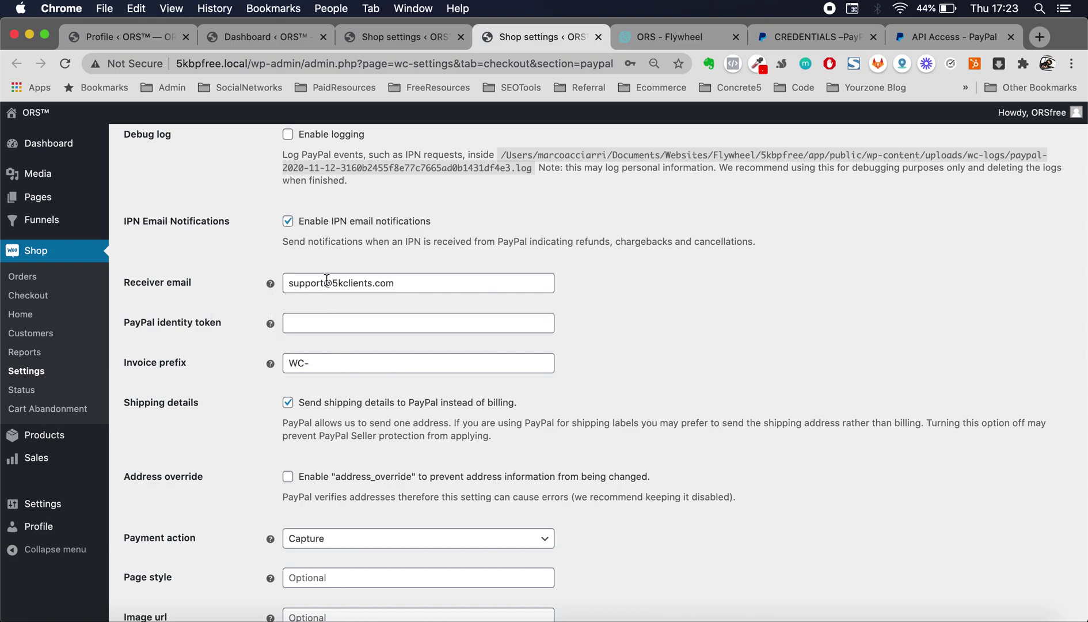
click(352, 282)
double_click(353, 283)
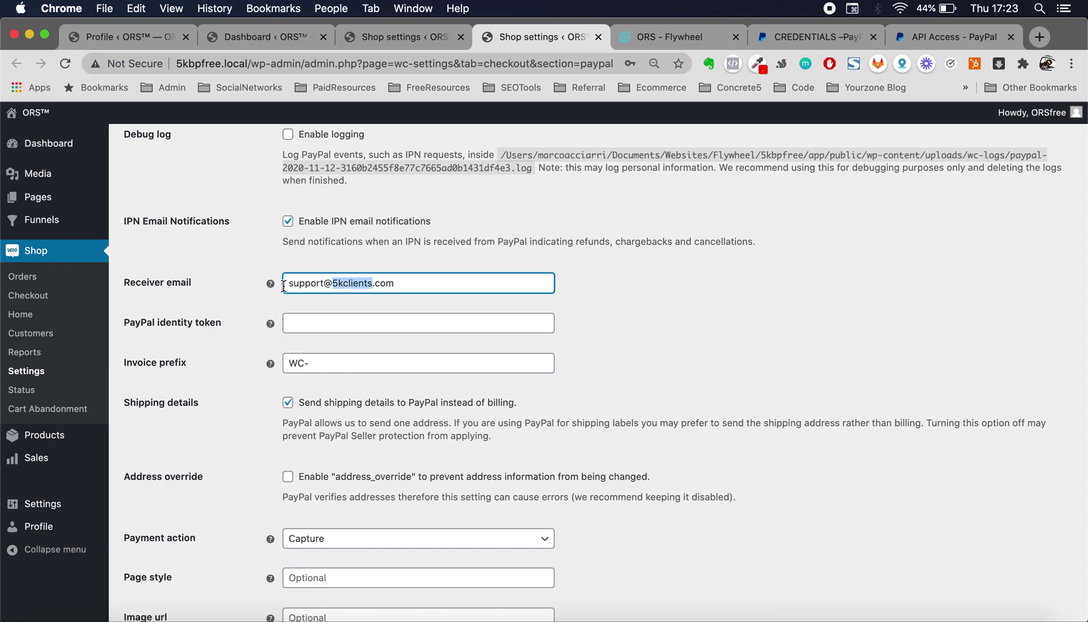
scroll(353, 283, up, 5)
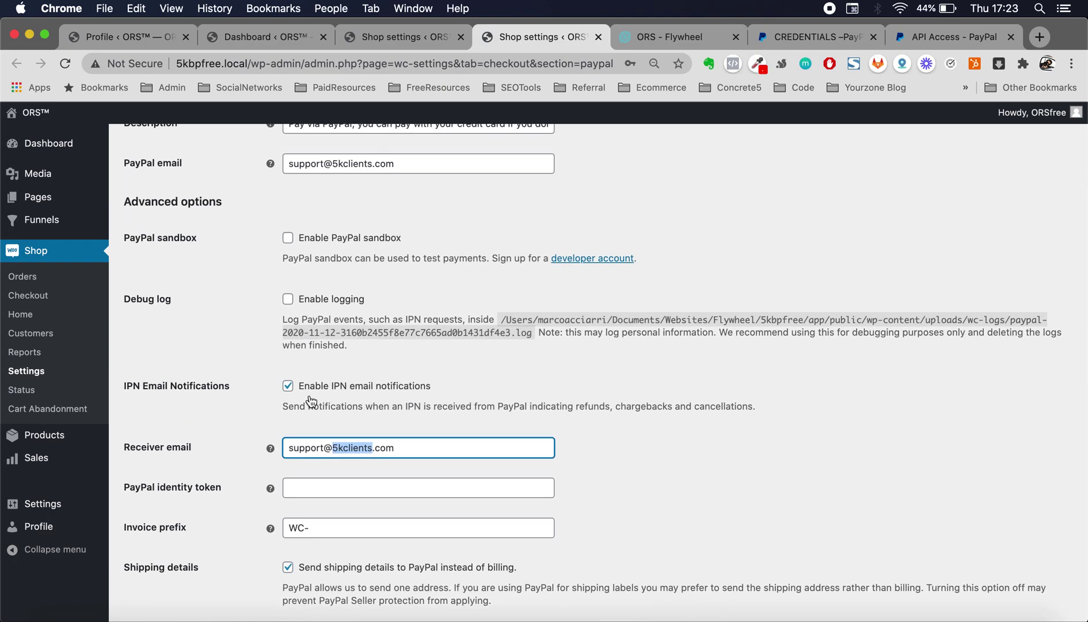
scroll(329, 438, down, 2)
click(376, 430)
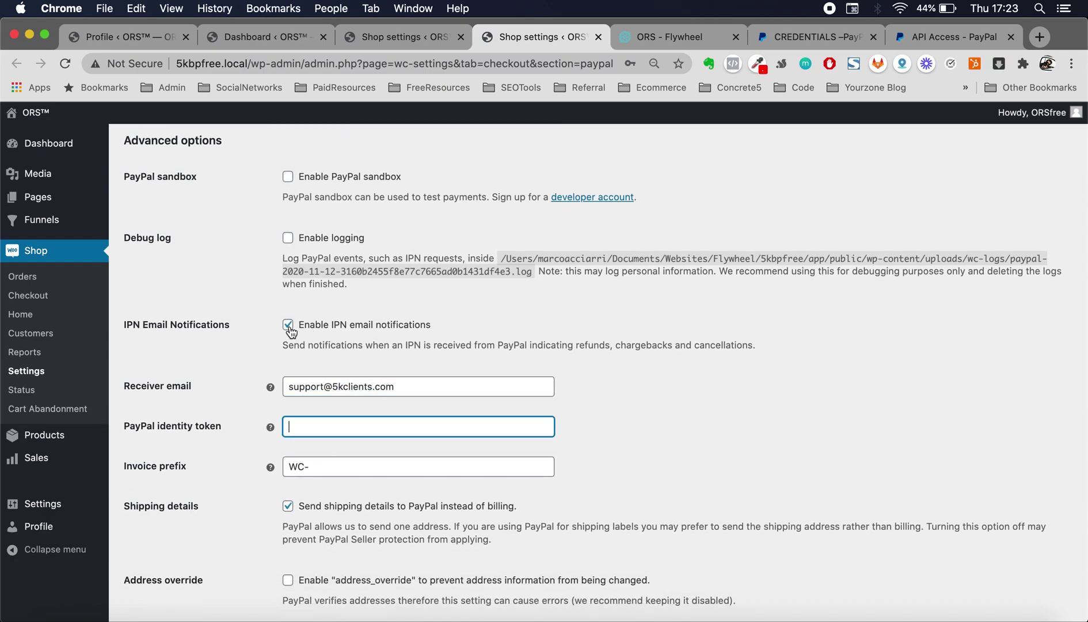
Replace the invoice prefix WC- with ORS.
mouse_move(269, 426)
double_click(341, 473)
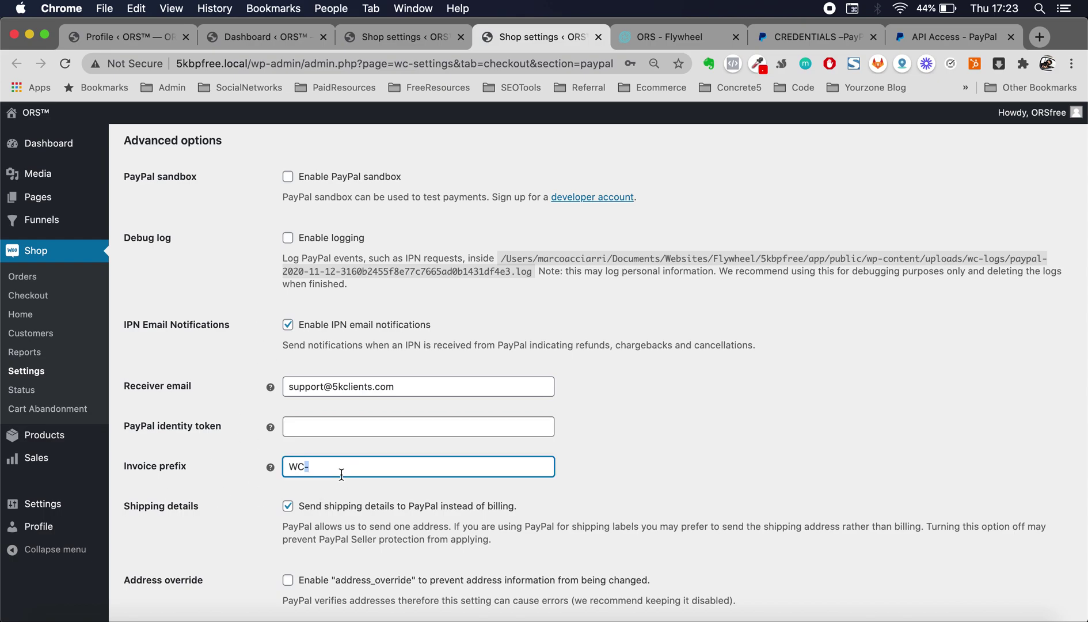
triple_click(341, 474)
click(377, 461)
triple_click(377, 461)
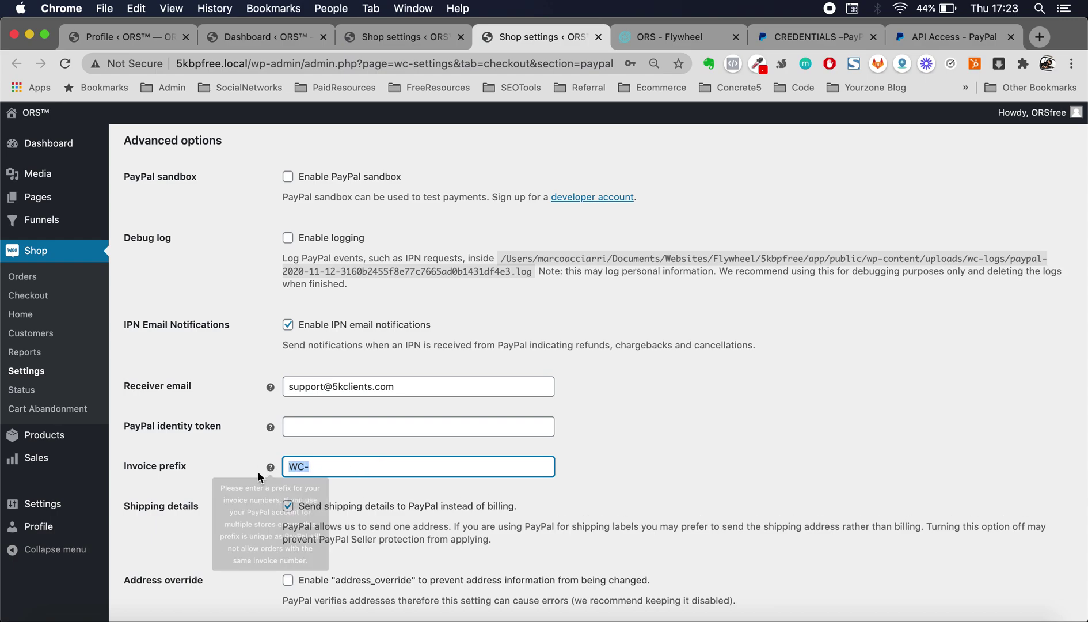
scroll(322, 463, down, 1)
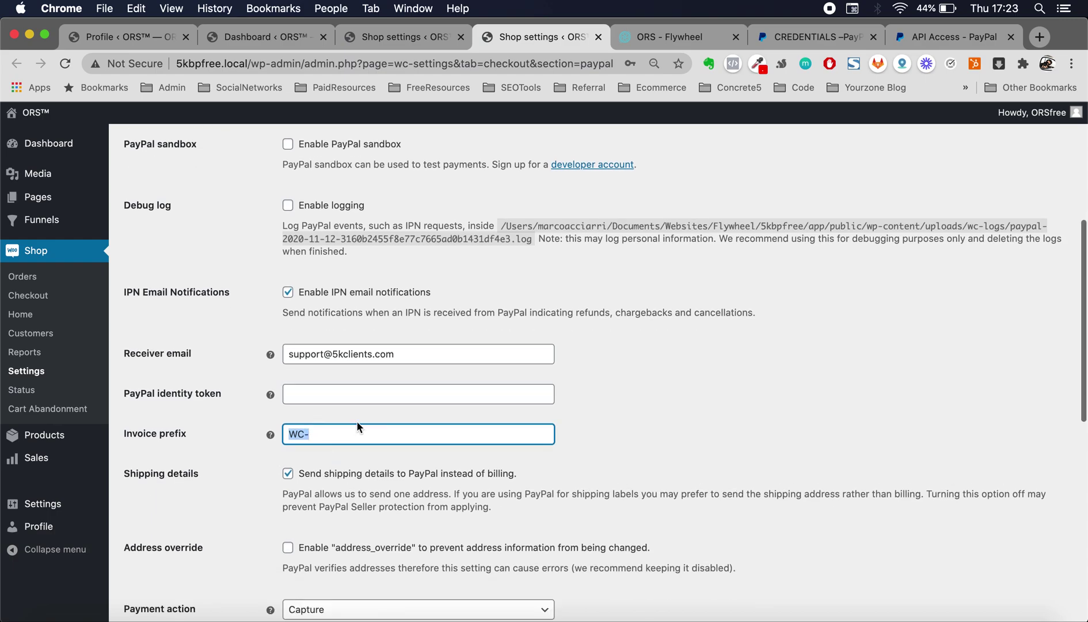
click(356, 420)
triple_click(355, 432)
text(ORS)
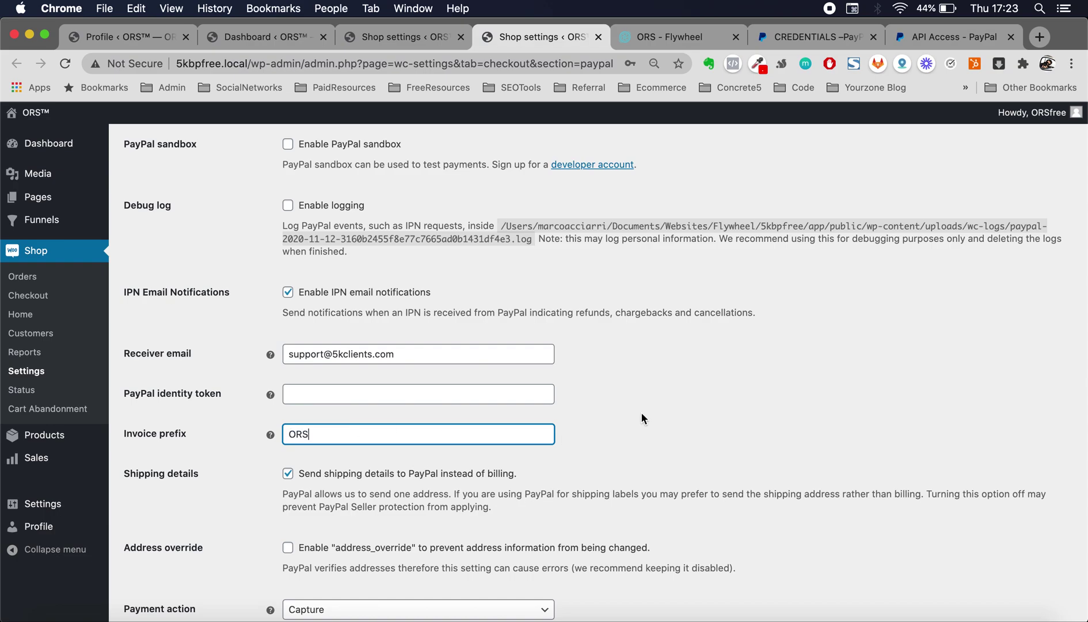
Check the Payment action options and keep it on Capture.
scroll(631, 412, down, 4)
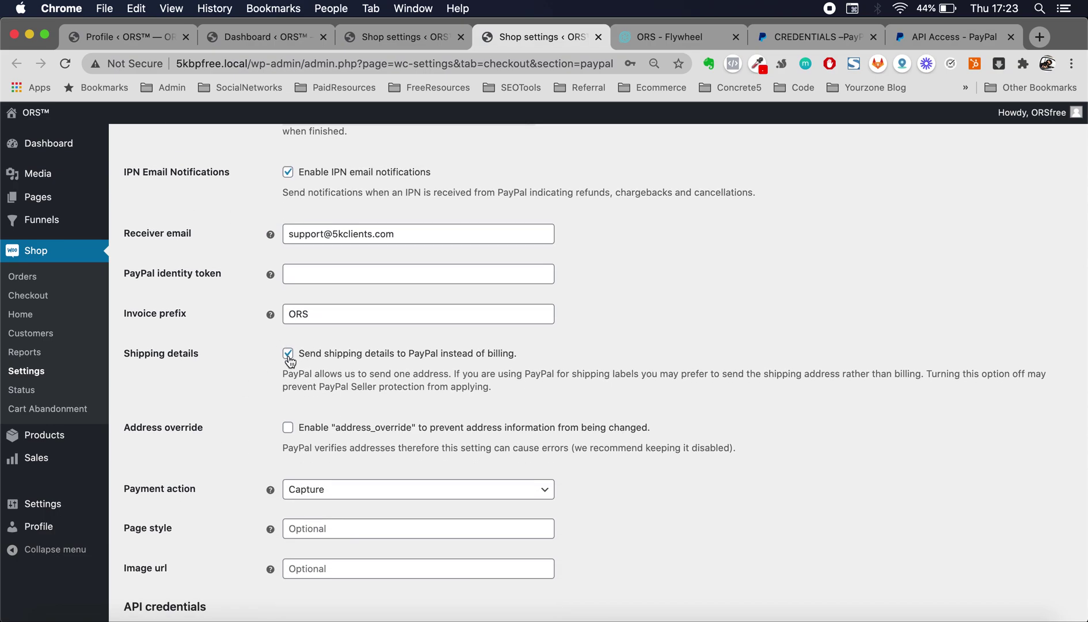
scroll(496, 463, down, 6)
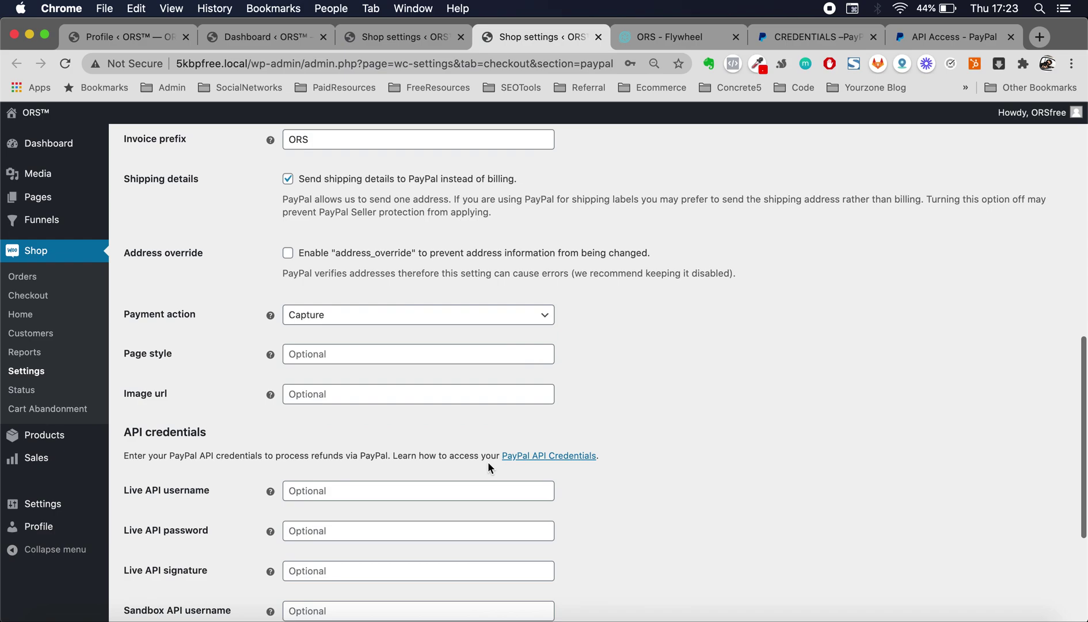
click(551, 320)
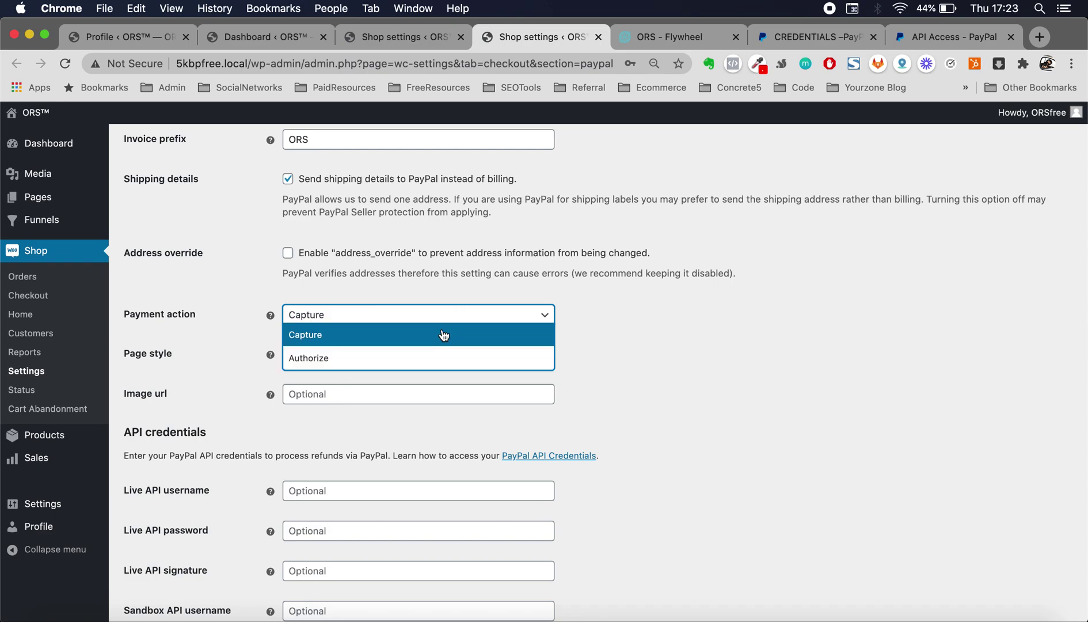
click(651, 354)
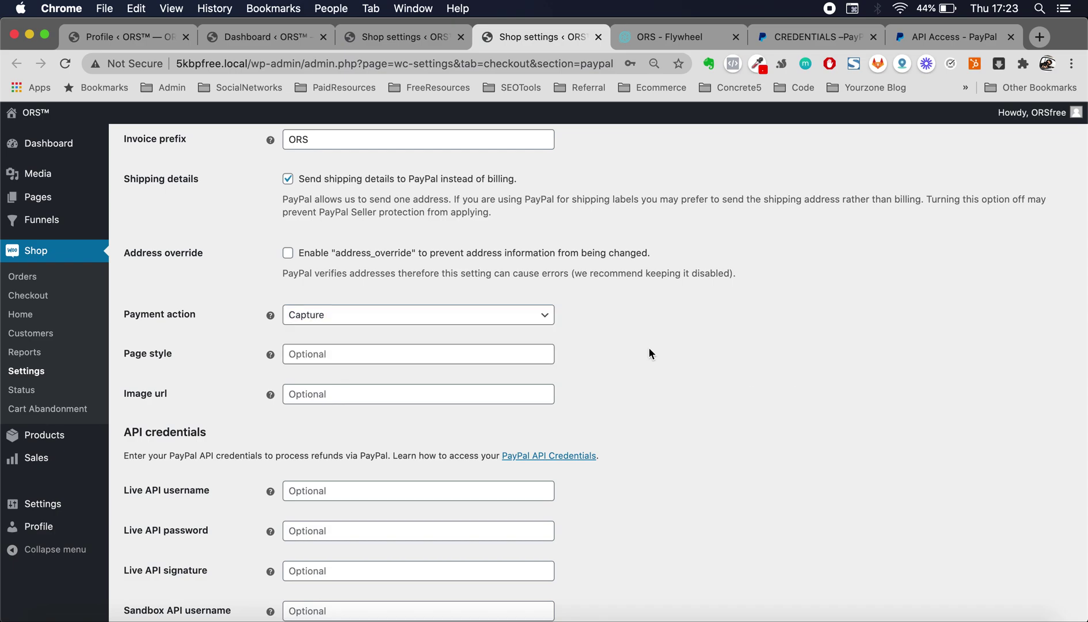
scroll(653, 395, down, 2)
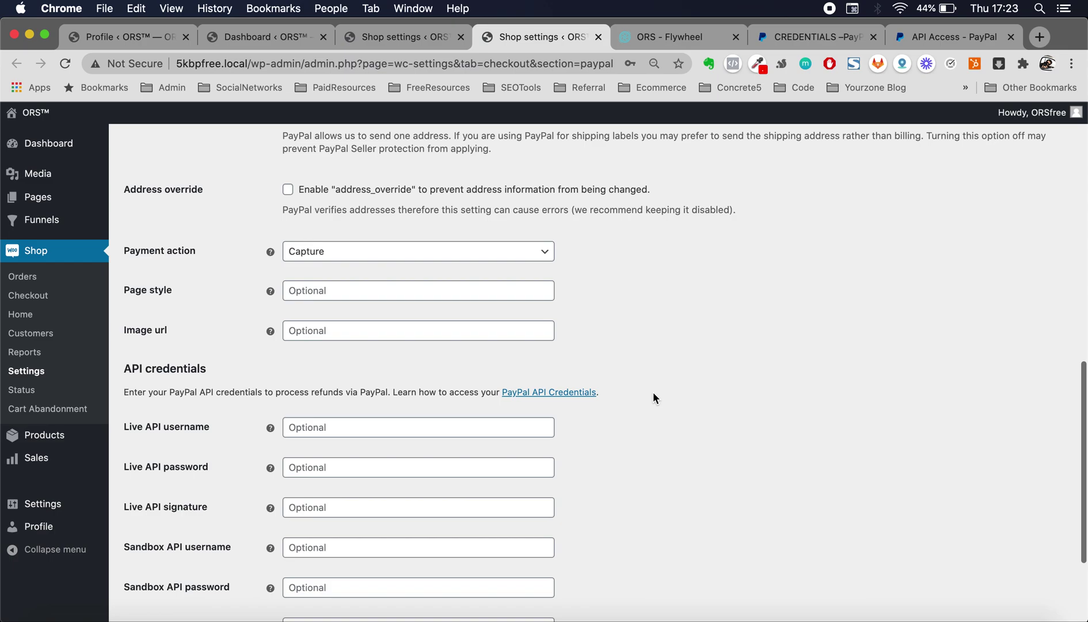
scroll(653, 398, down, 1)
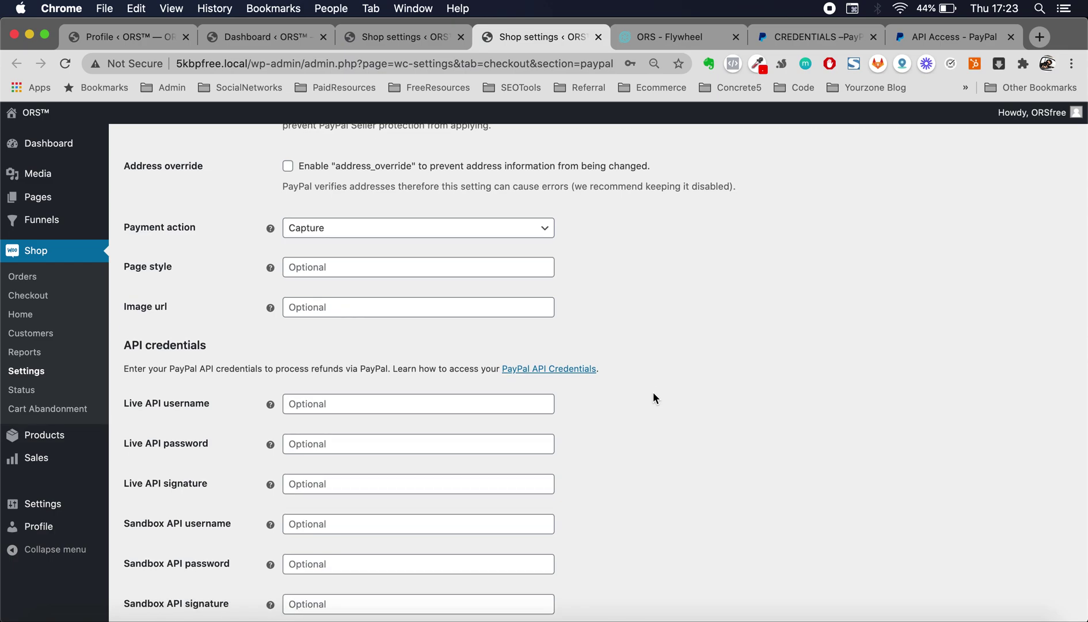
scroll(626, 399, down, 2)
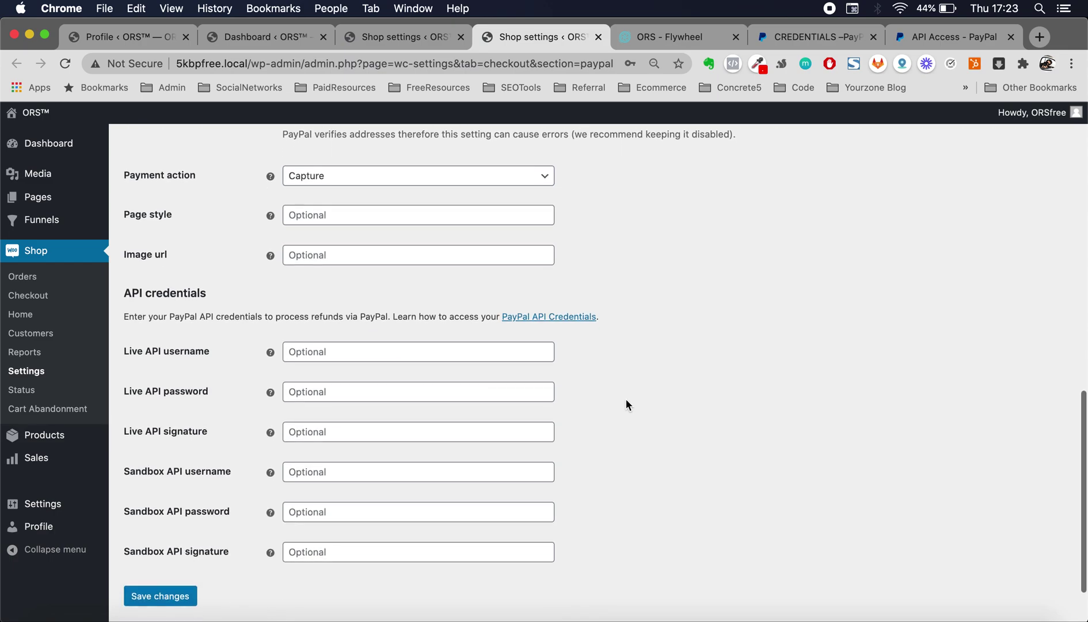
click(332, 210)
click(308, 254)
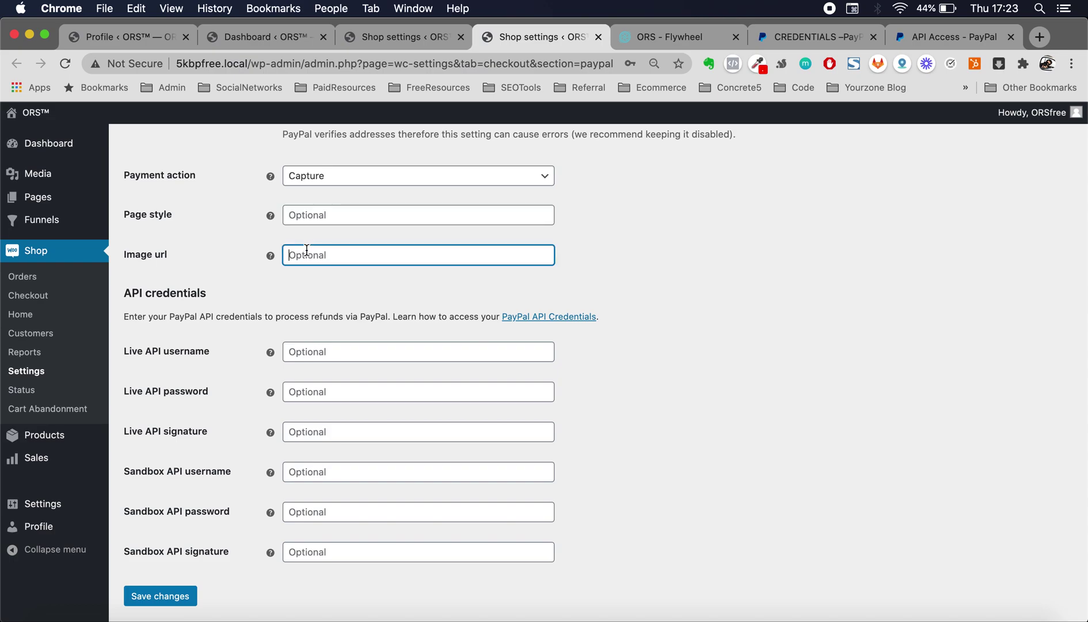
mouse_move(271, 260)
scroll(509, 509, down, 1)
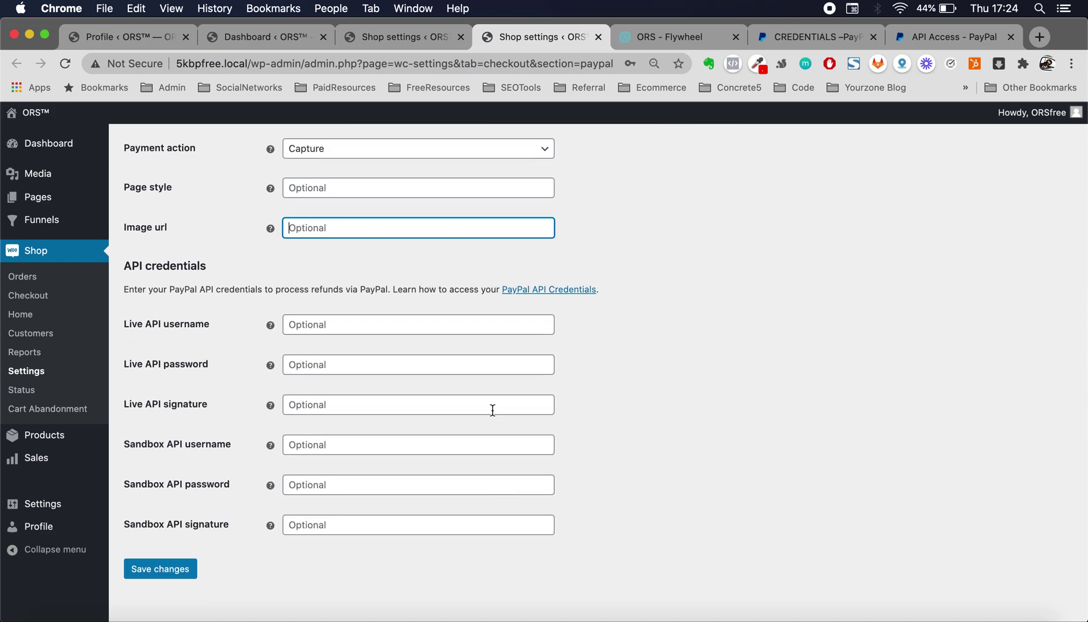
scroll(493, 409, up, 1)
mouse_move(273, 342)
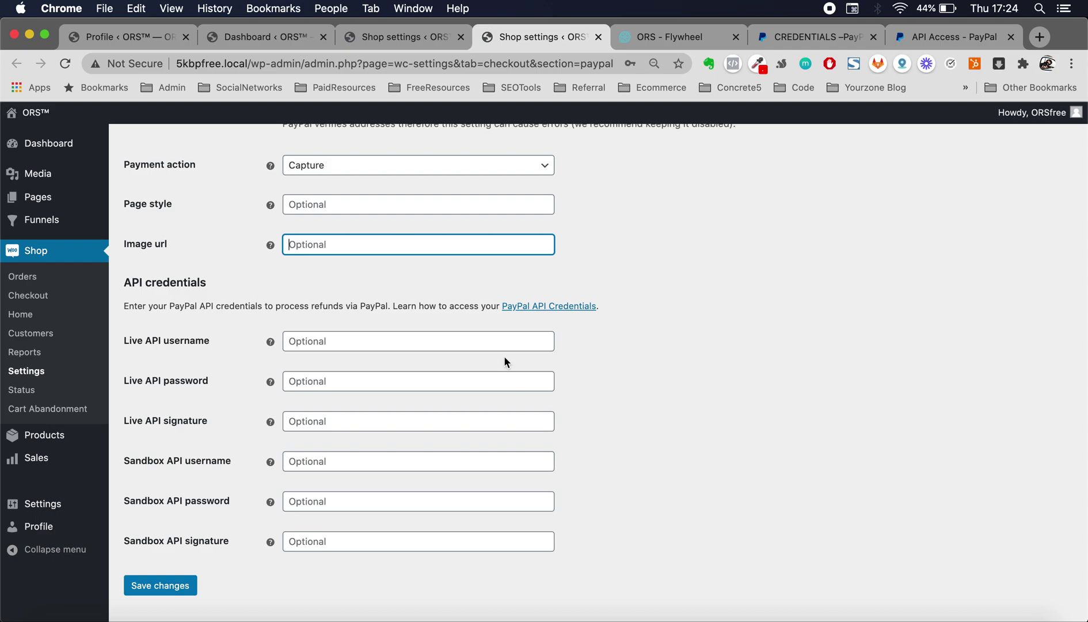
scroll(695, 398, up, 1)
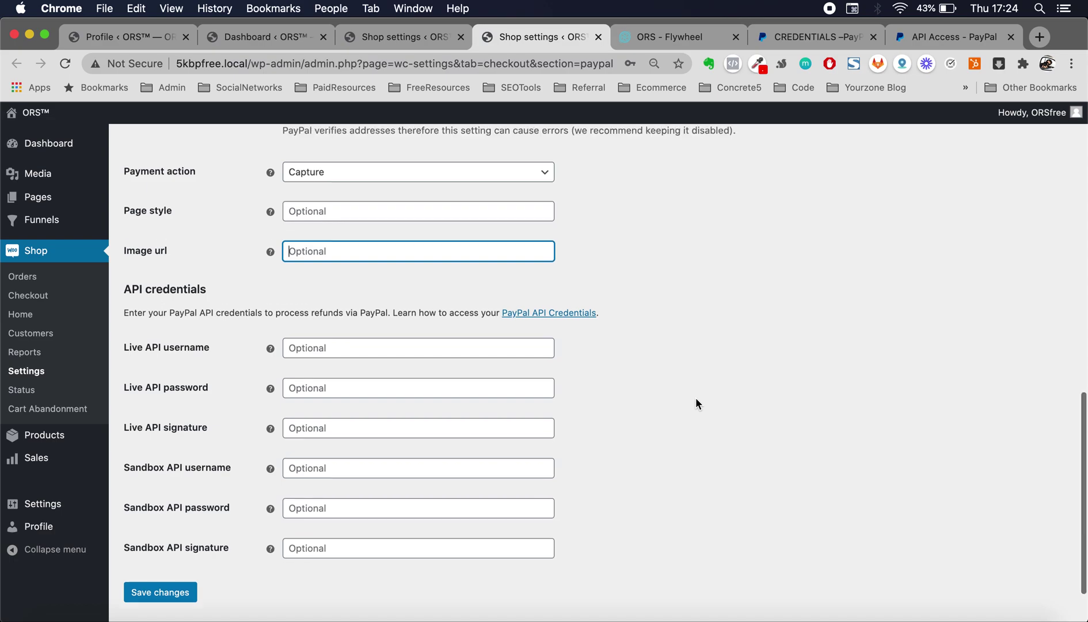
scroll(695, 399, down, 1)
scroll(692, 314, up, 2)
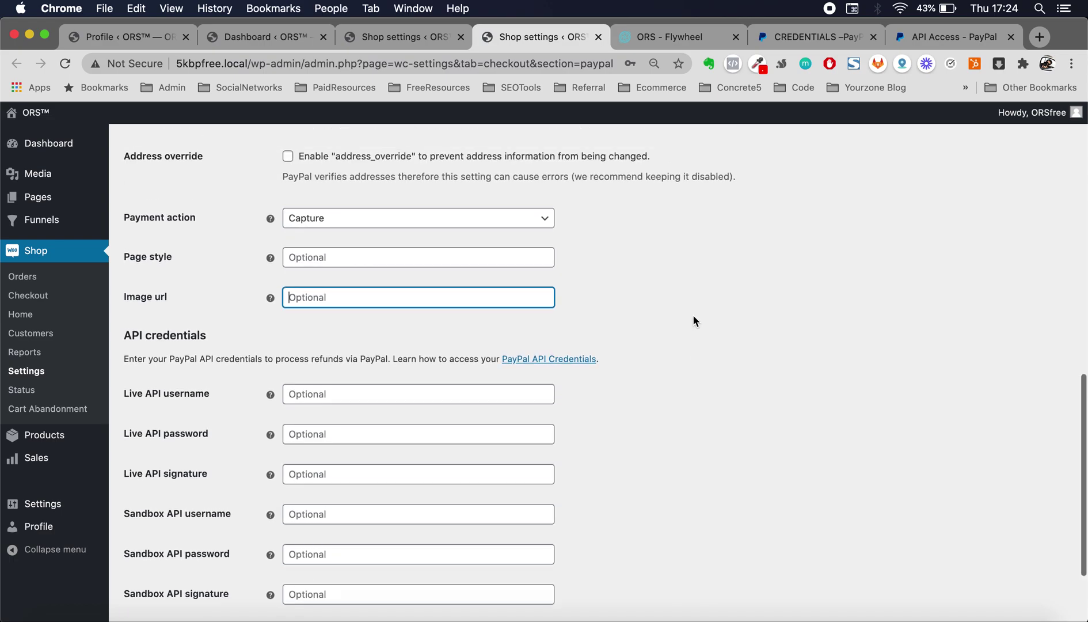
scroll(693, 314, down, 2)
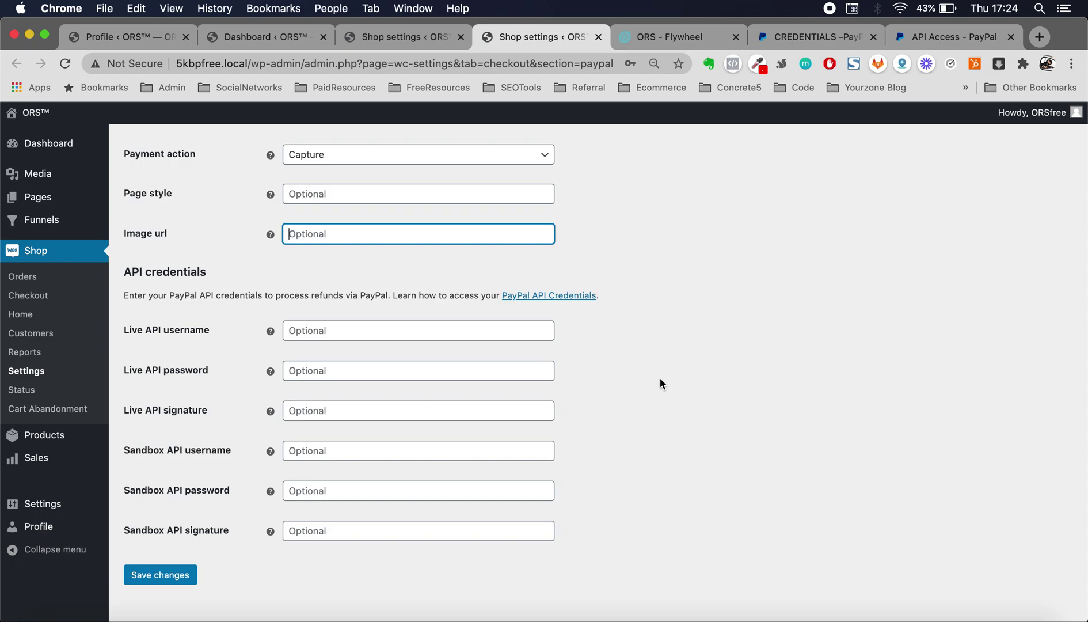
On the PayPal Credentials page, scroll to the NVP/SOAP API integration section.
click(803, 37)
scroll(514, 348, up, 10)
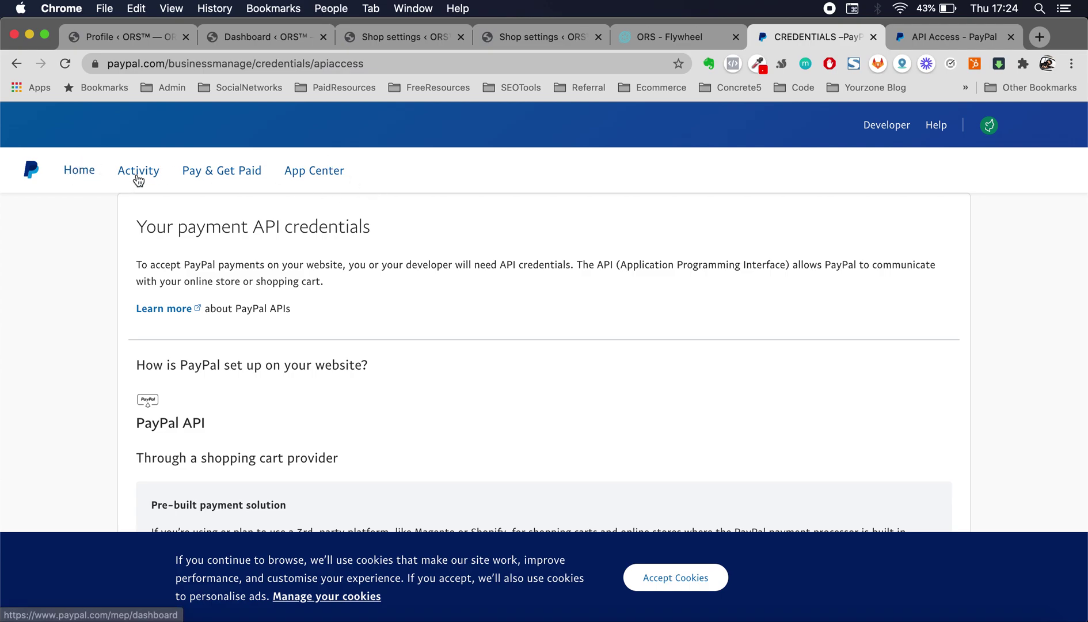
mouse_move(222, 171)
mouse_move(140, 178)
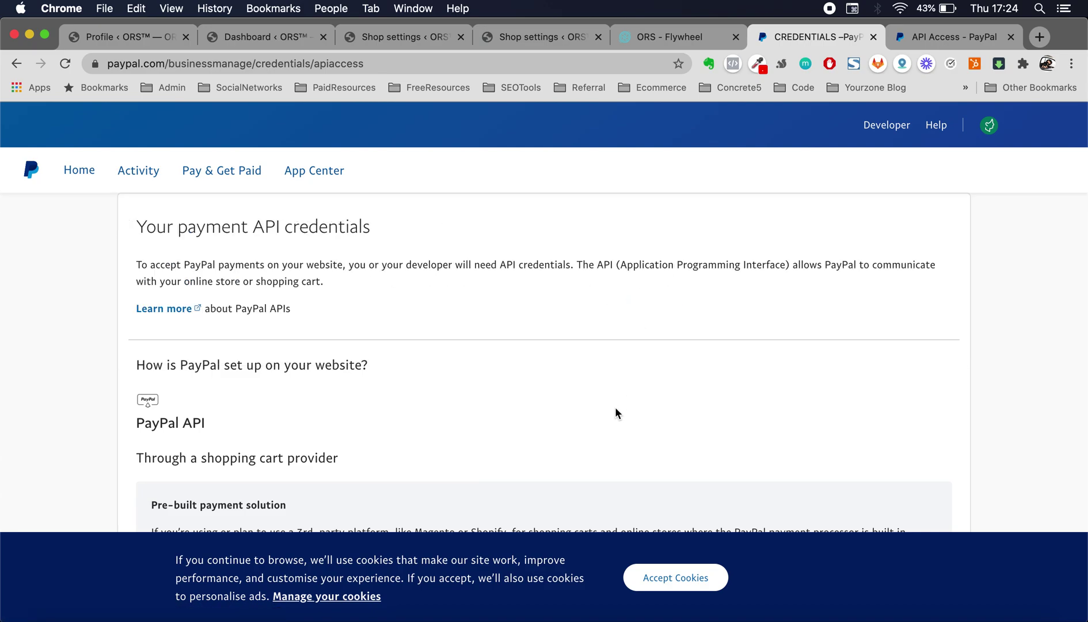
scroll(615, 406, down, 6)
scroll(615, 406, up, 6)
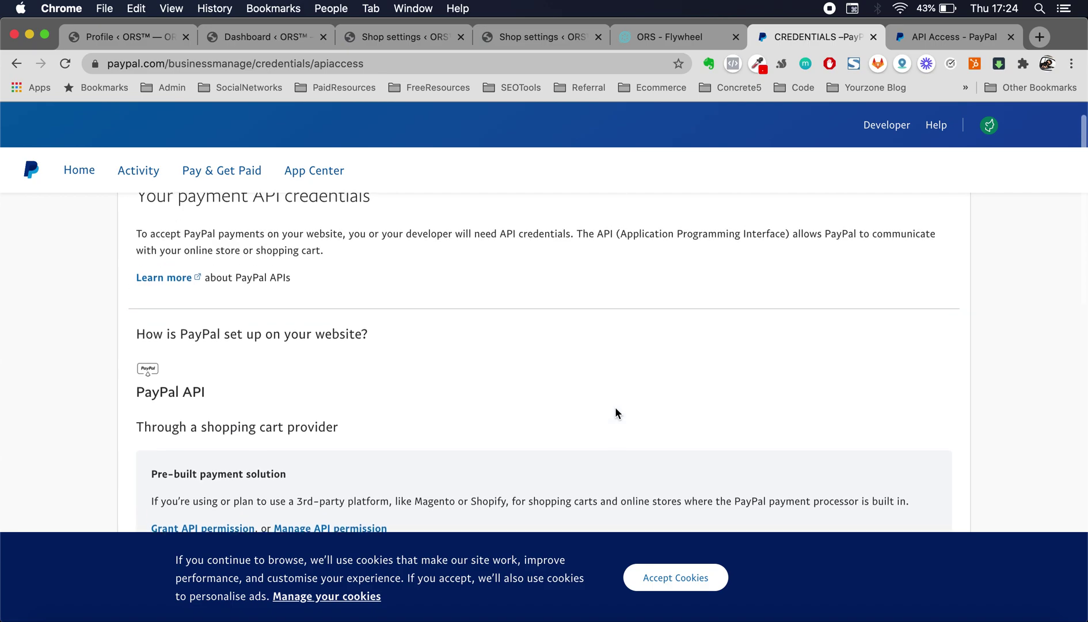
scroll(614, 407, down, 3)
scroll(615, 406, down, 5)
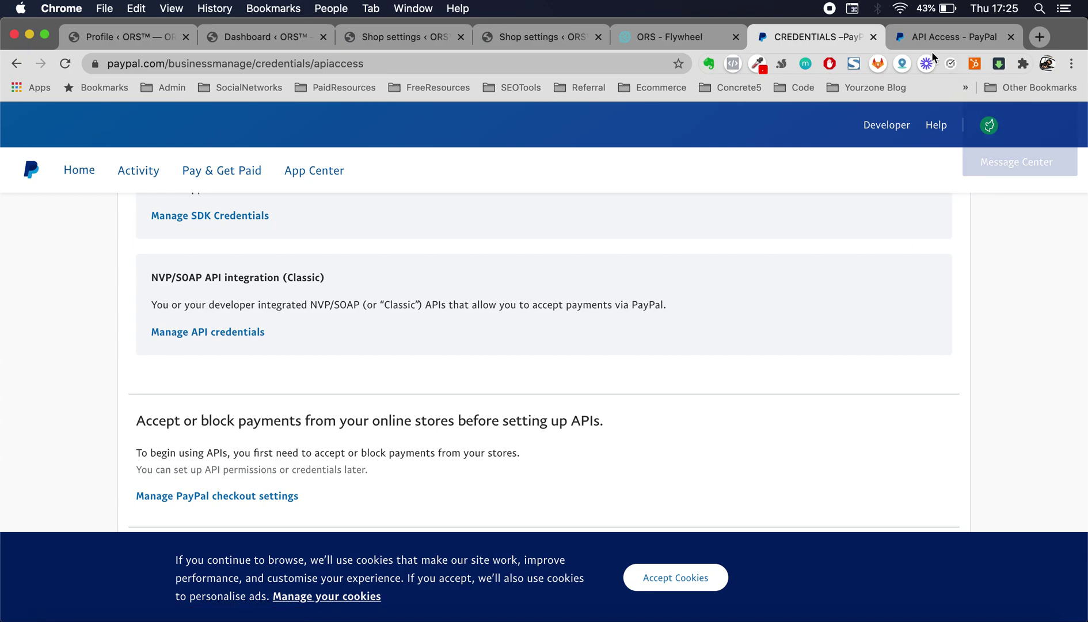
Go to PayPal's View or Remove API Signature page listing username, password and signature.
click(921, 38)
scroll(540, 366, up, 3)
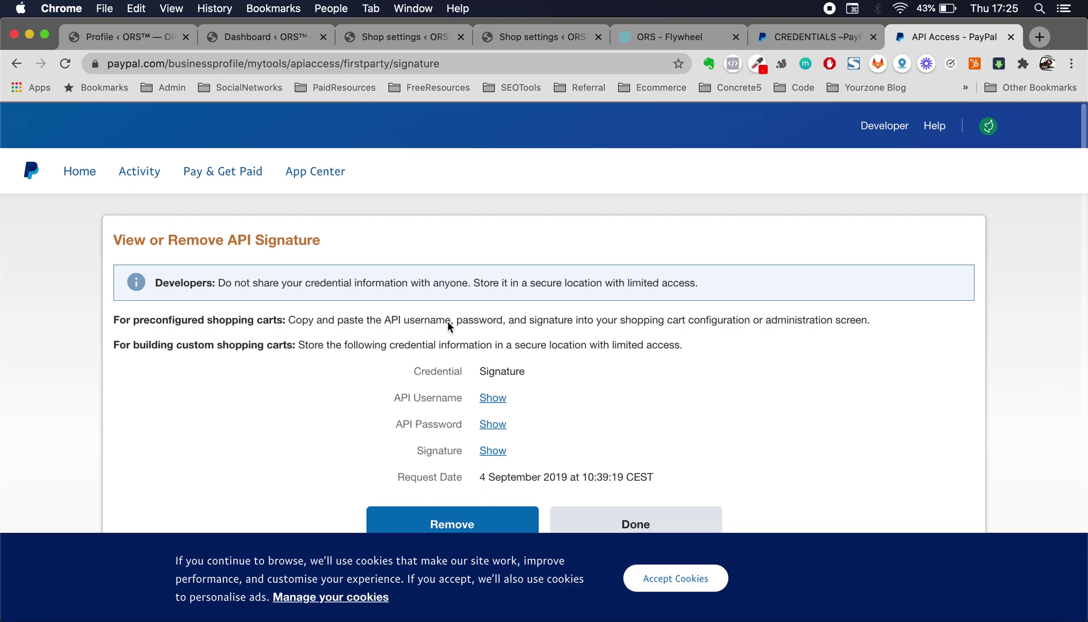
scroll(234, 359, down, 3)
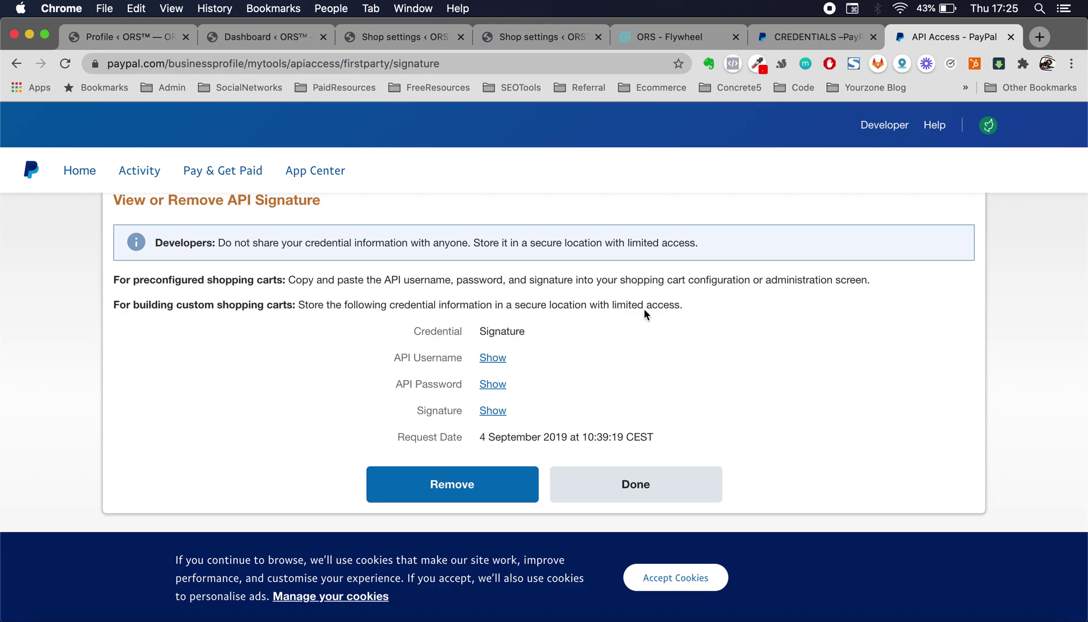
Back in PayPal Standard settings, check the empty Live API username field and scroll up.
click(522, 26)
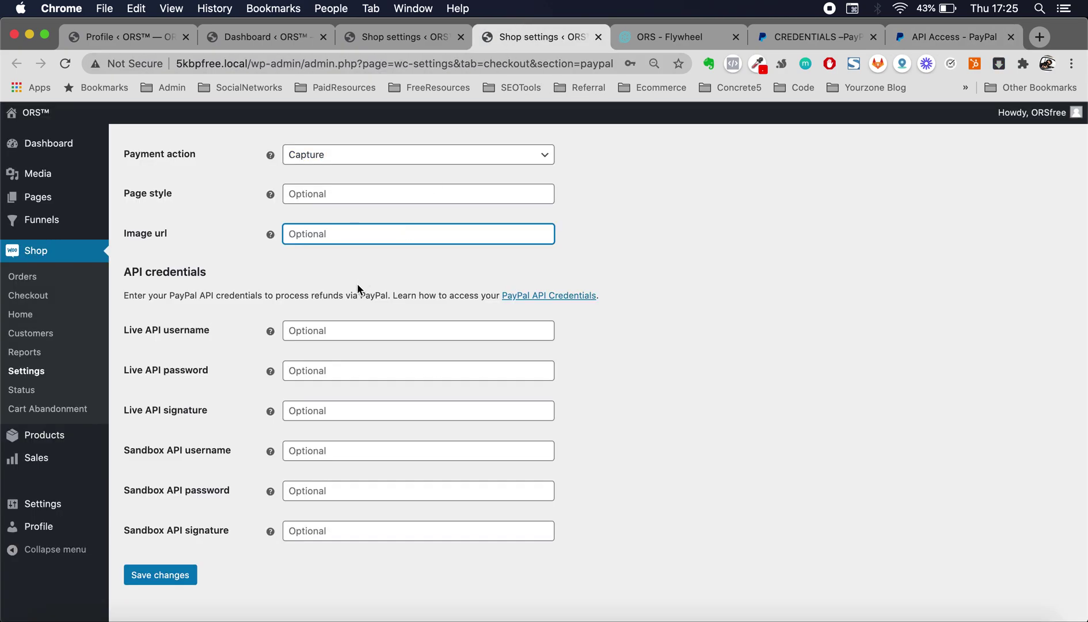
click(335, 330)
click(805, 303)
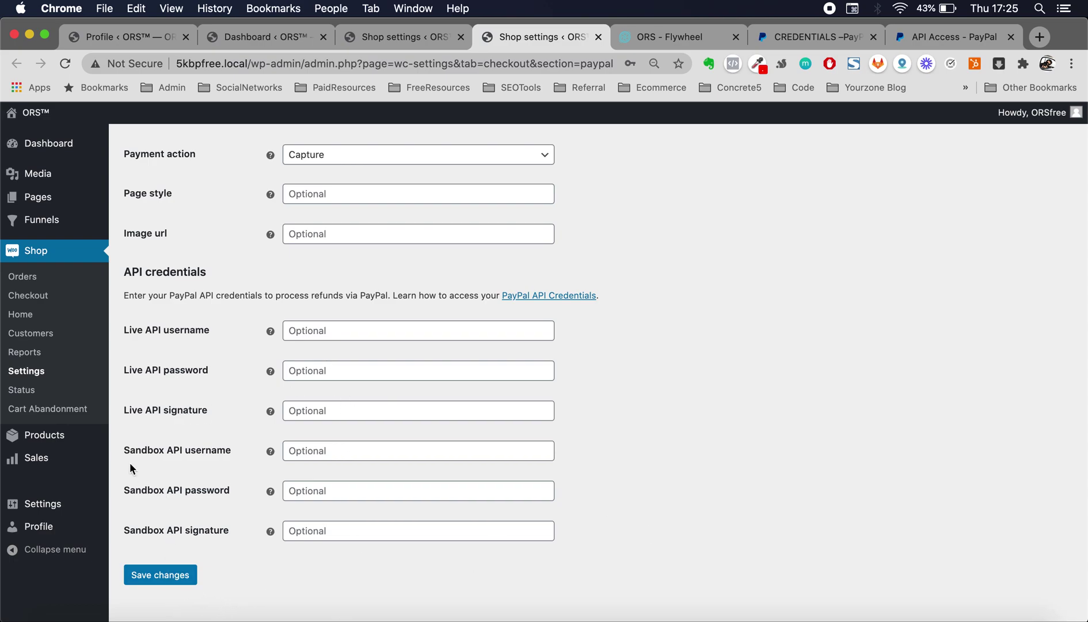
scroll(587, 439, up, 10)
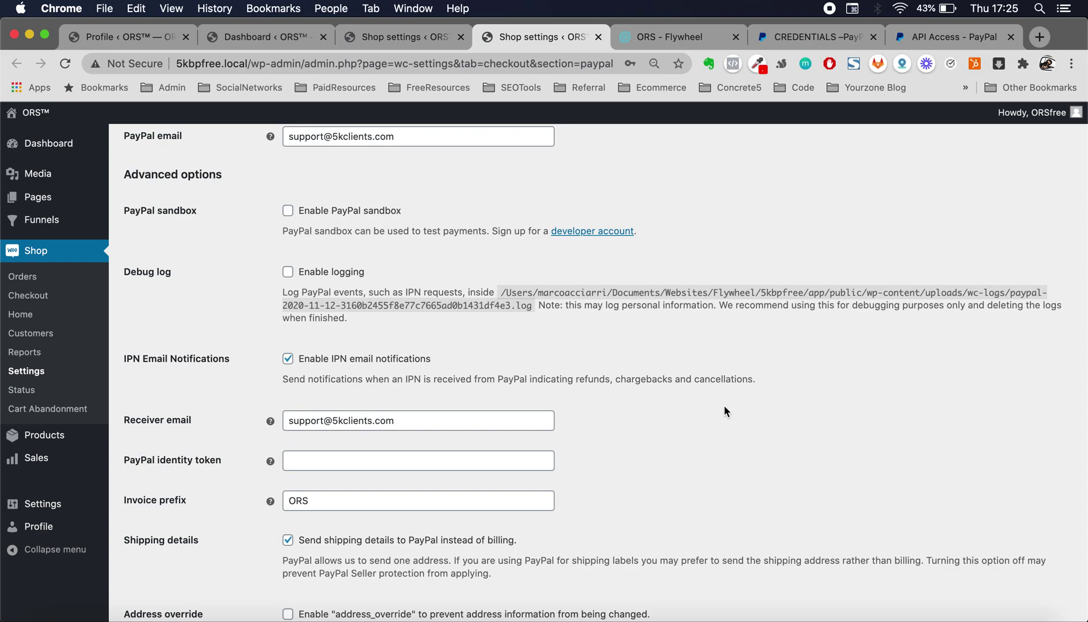
scroll(724, 407, up, 8)
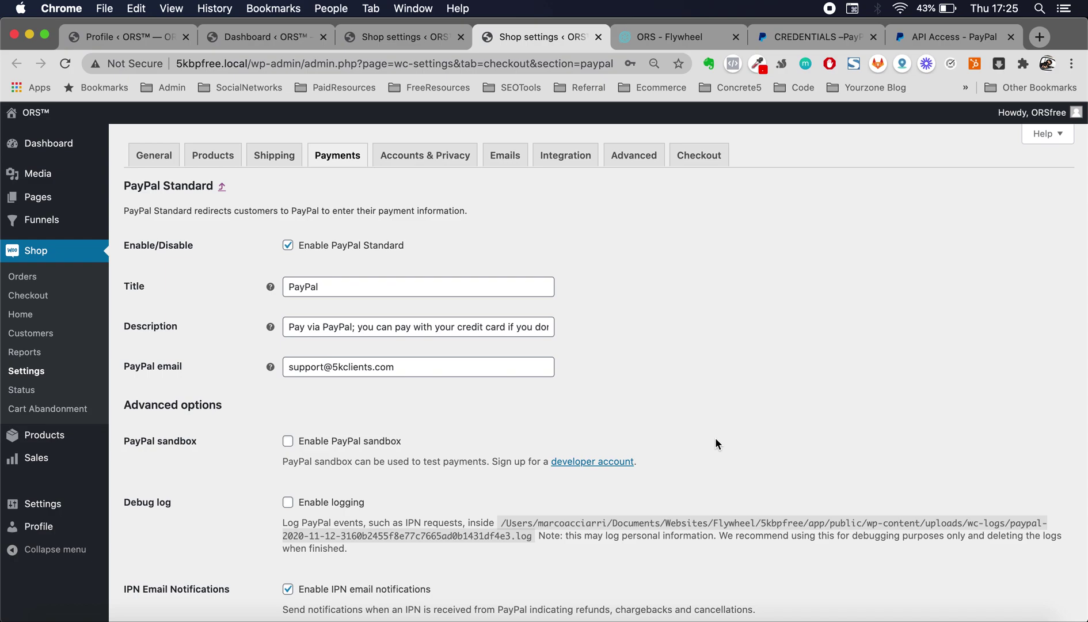
scroll(715, 443, up, 1)
scroll(662, 453, up, 1)
scroll(662, 460, down, 1)
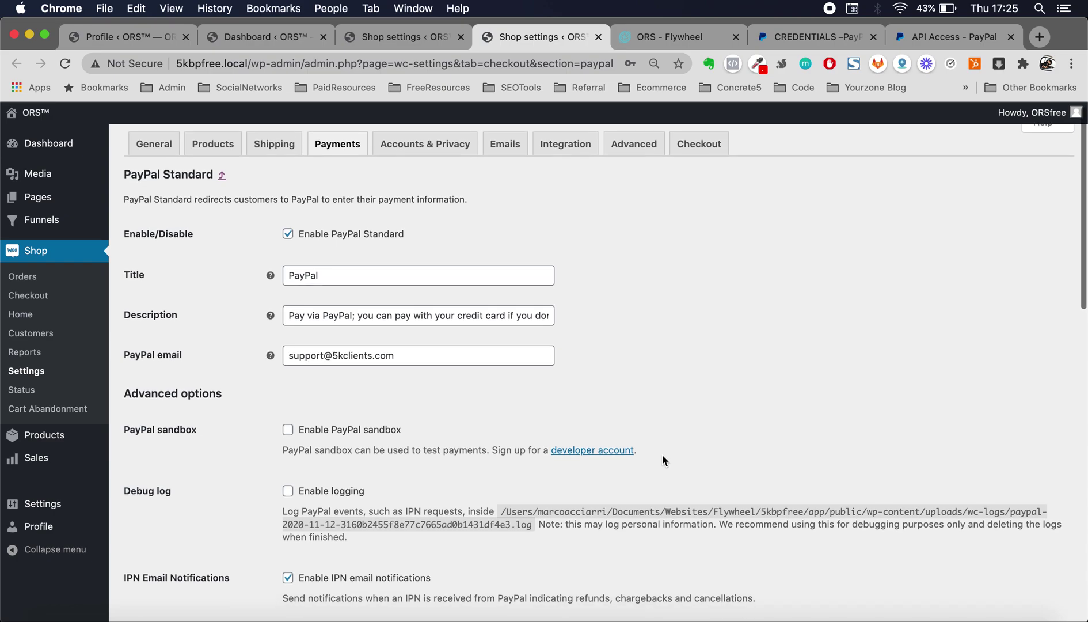